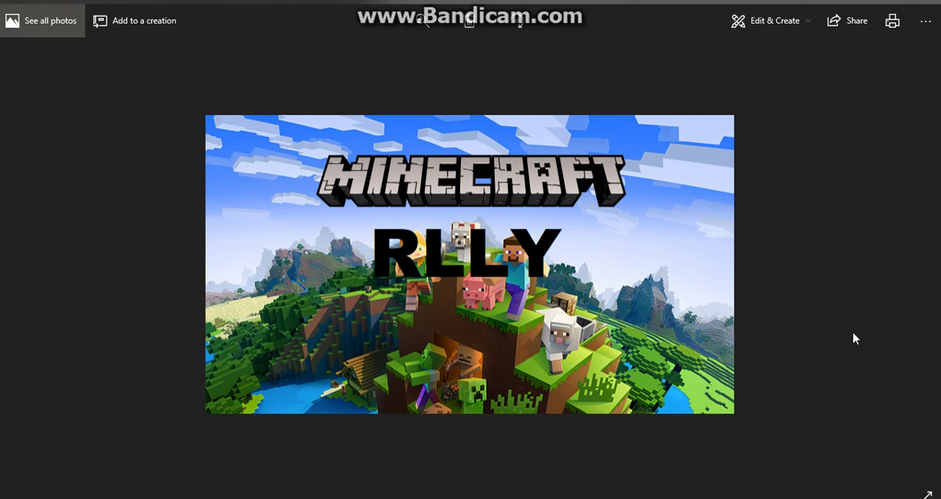
- Hide the Photos viewer toolbar so only the Minecraft 'RLLY' image shows
click(739, 417)
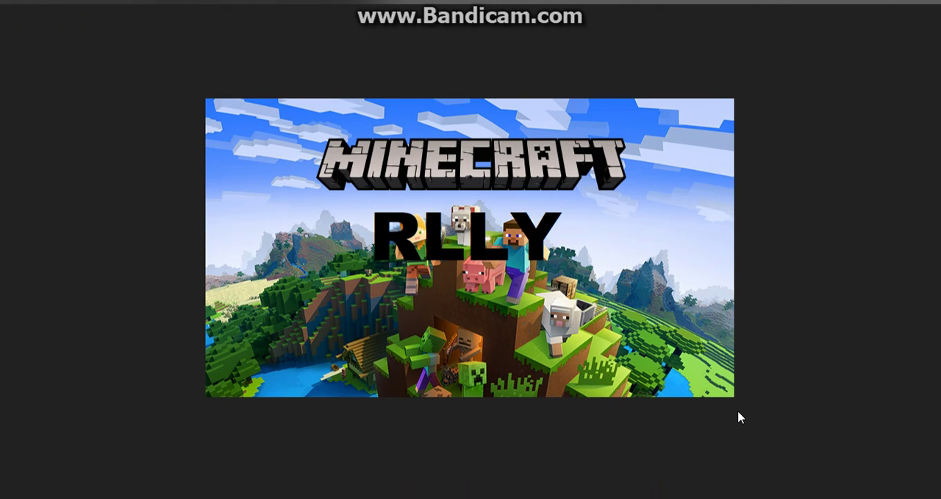